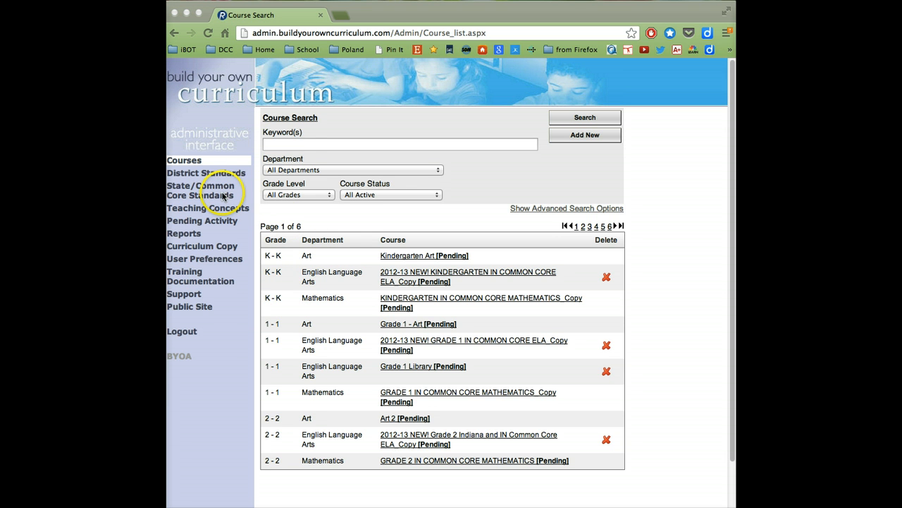
Search the courses for grade level 7 and open the 7th Grade Language Arts course.
click(296, 196)
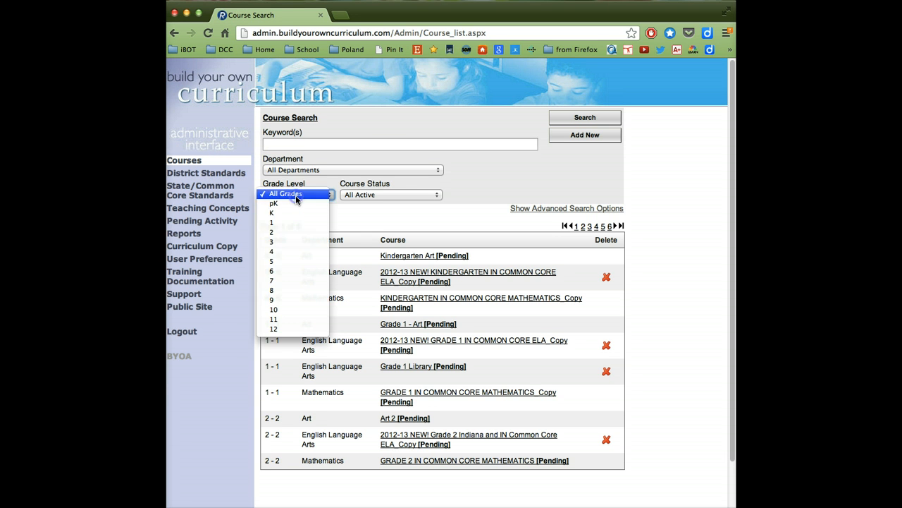
click(285, 281)
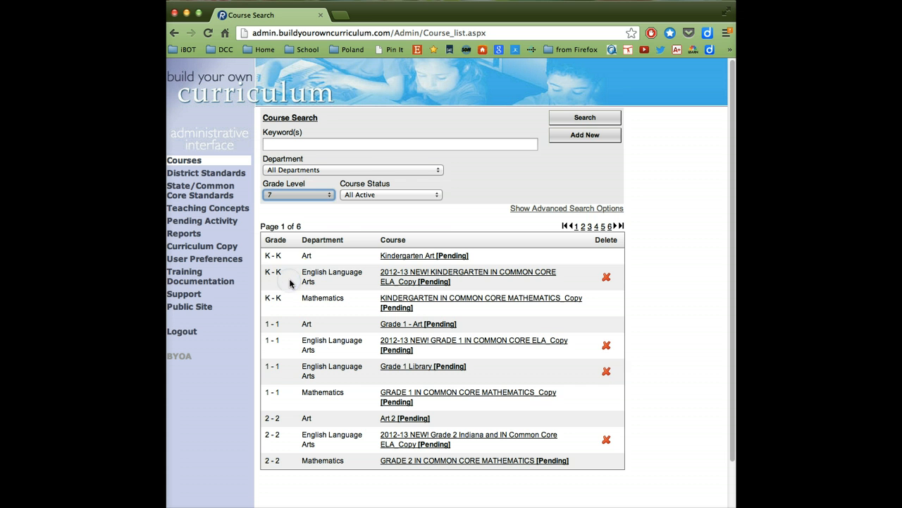
click(577, 119)
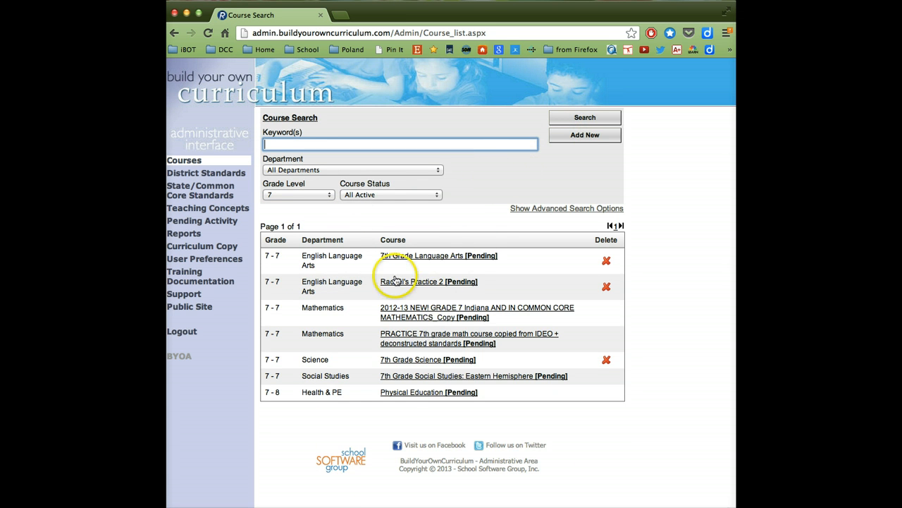
click(406, 258)
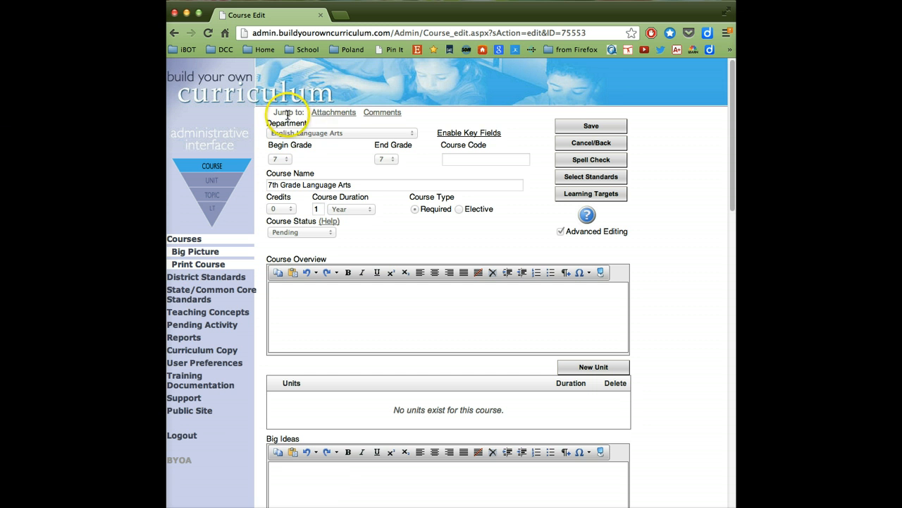
Look over the course page and its list of learning targets, and return to the course page.
scroll(447, 254, down, 1)
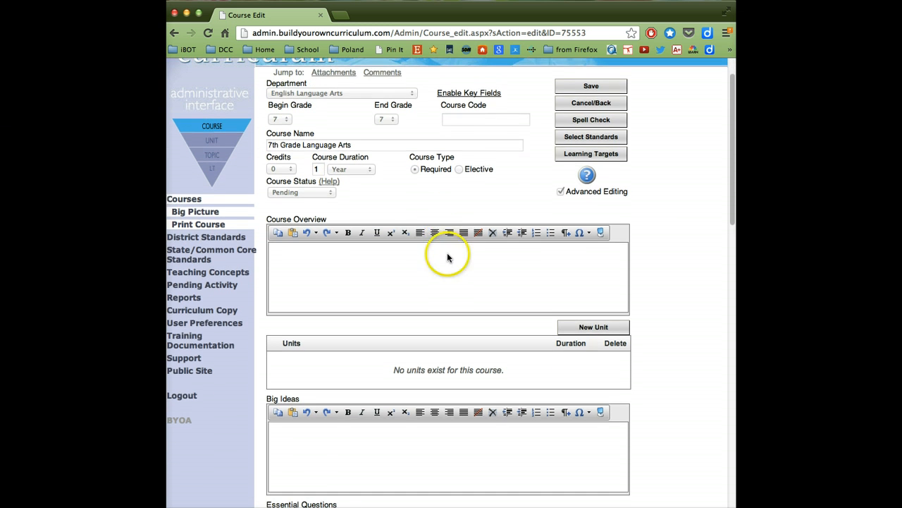
scroll(312, 134, up, 1)
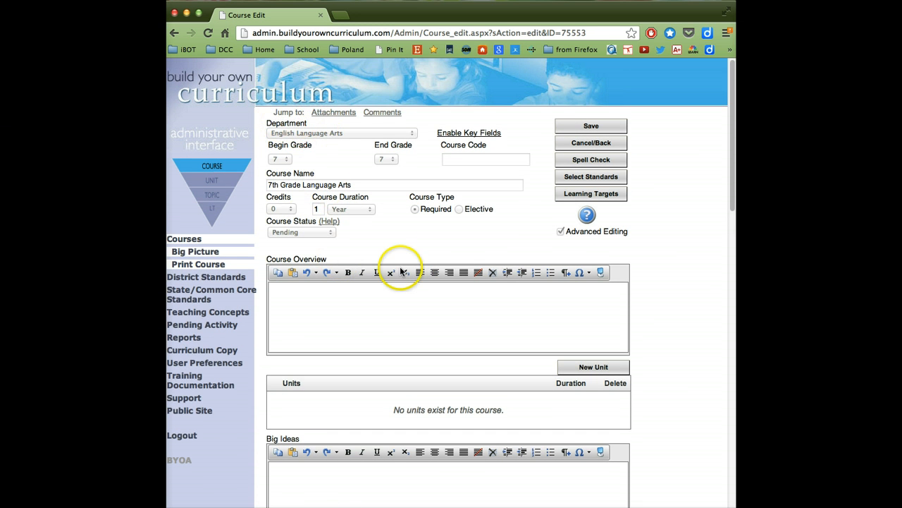
click(591, 196)
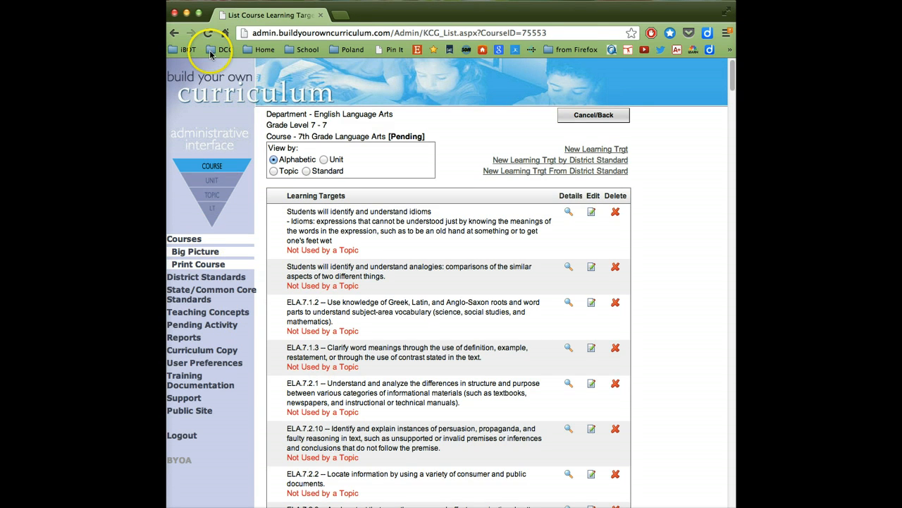
click(174, 32)
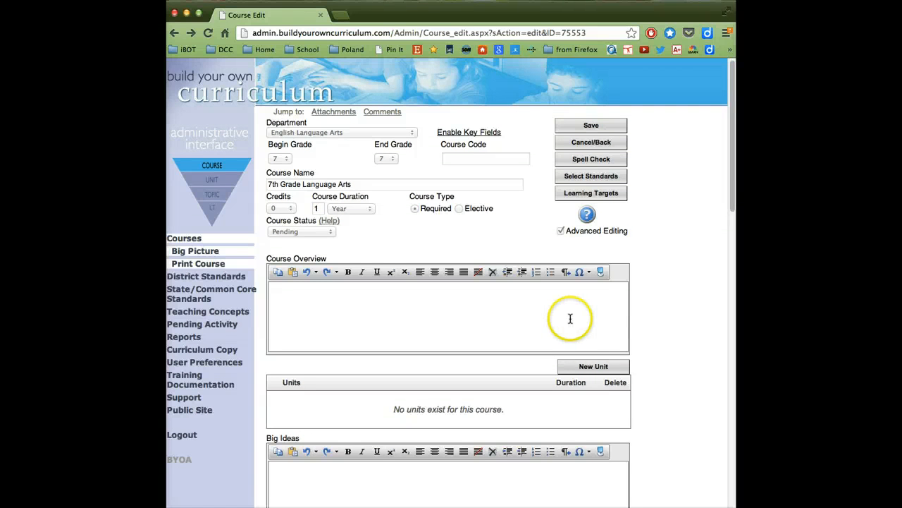
Start a new unit for the 7th Grade Language Arts course.
click(596, 366)
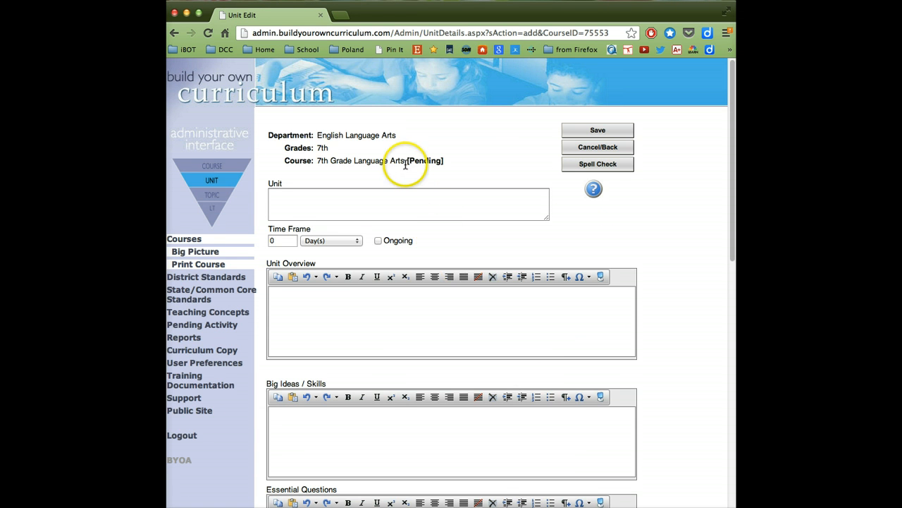
Examine the blank unit form's fields, from the unit name and time frame down to Summative Assessments.
click(428, 201)
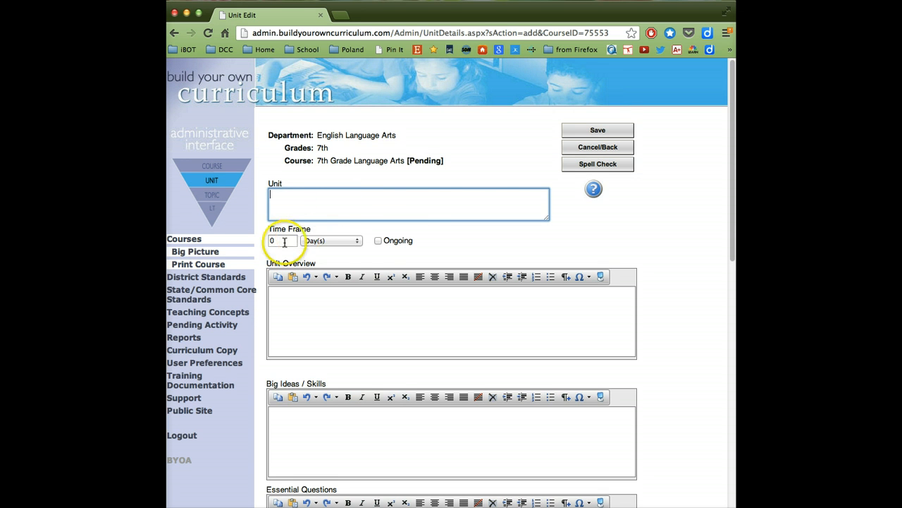
scroll(348, 311, down, 3)
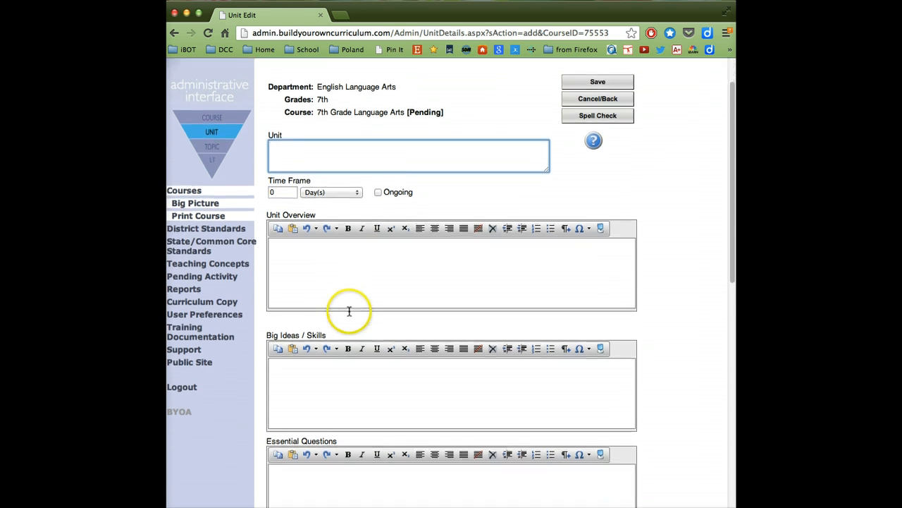
scroll(349, 311, down, 5)
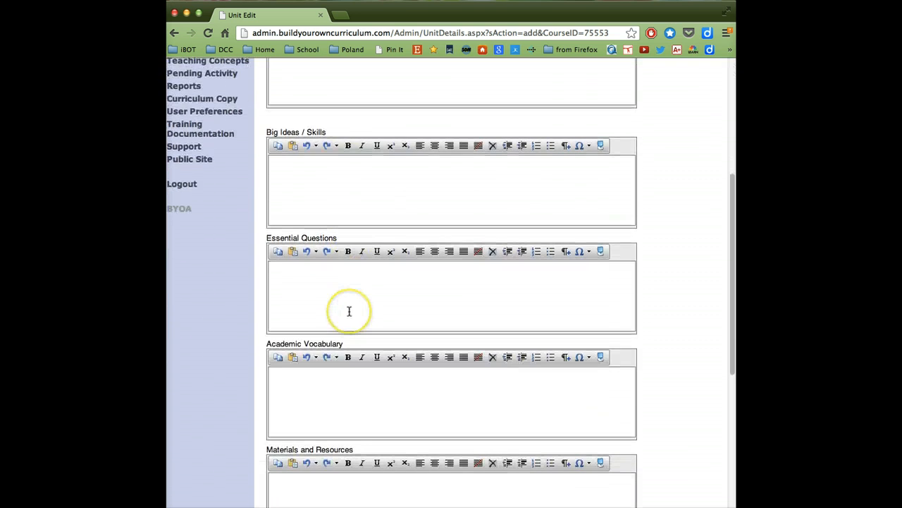
scroll(349, 311, down, 4)
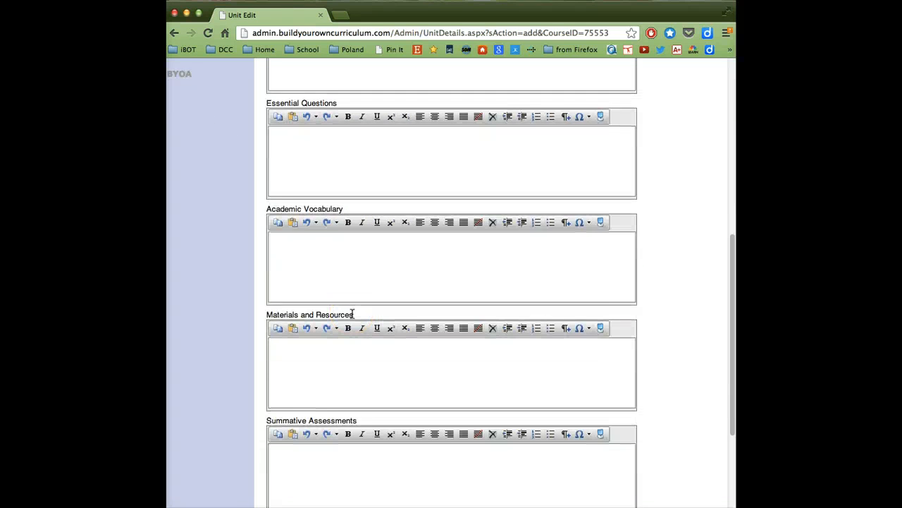
scroll(352, 314, down, 4)
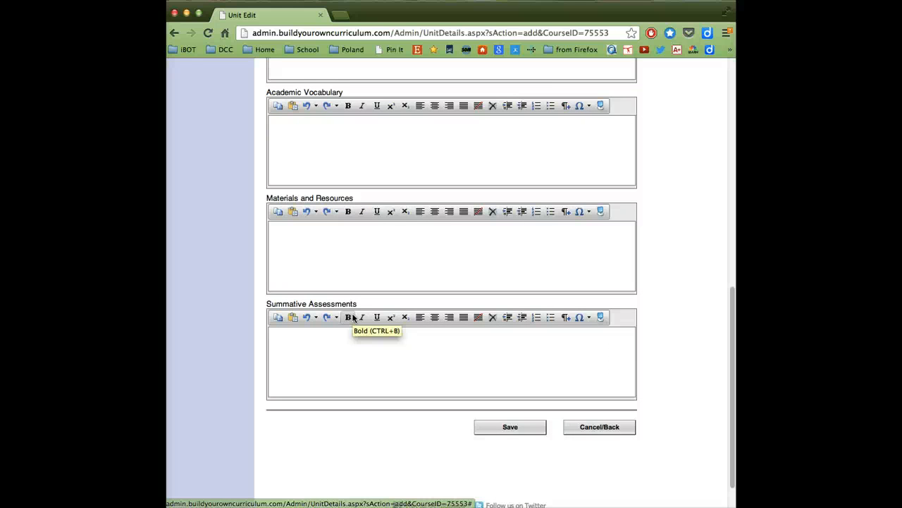
scroll(353, 318, up, 9)
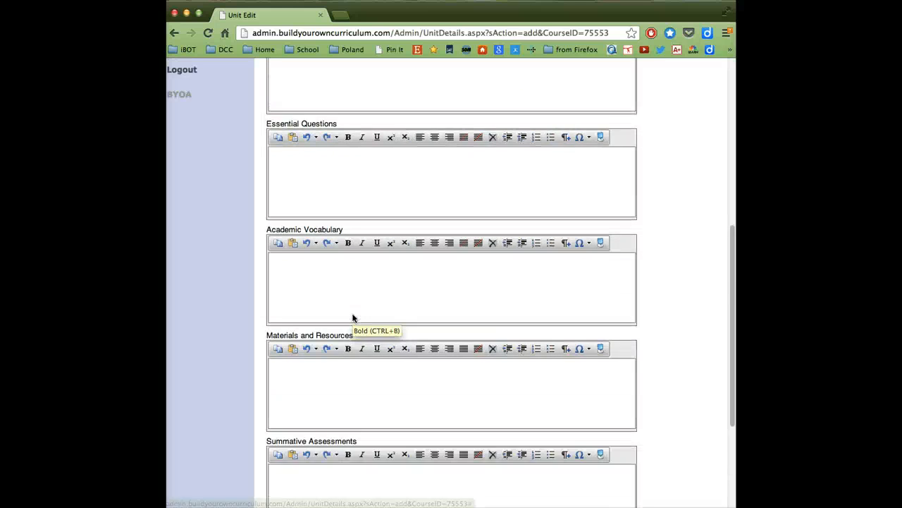
scroll(353, 318, up, 3)
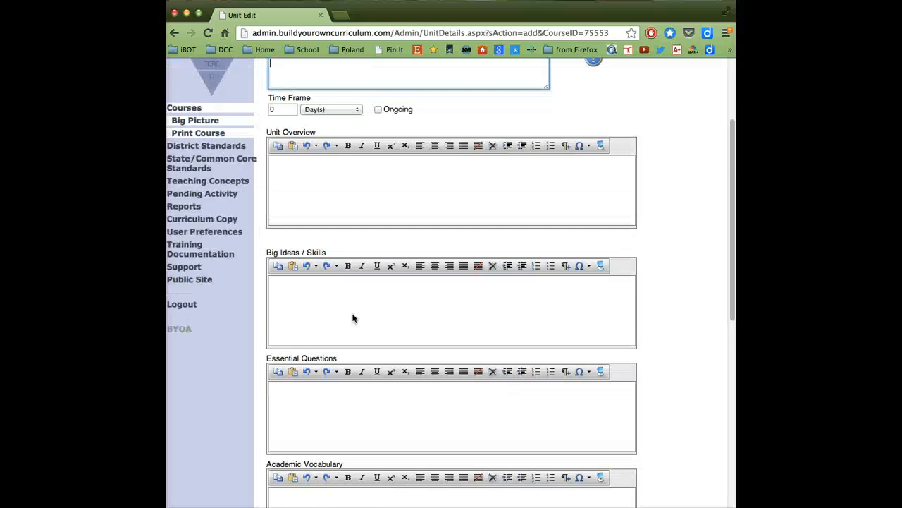
scroll(353, 318, down, 6)
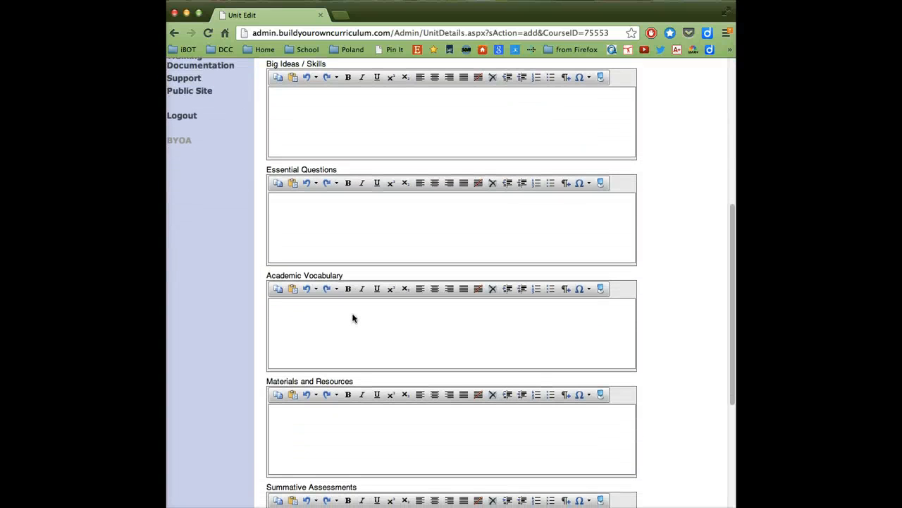
scroll(353, 318, down, 5)
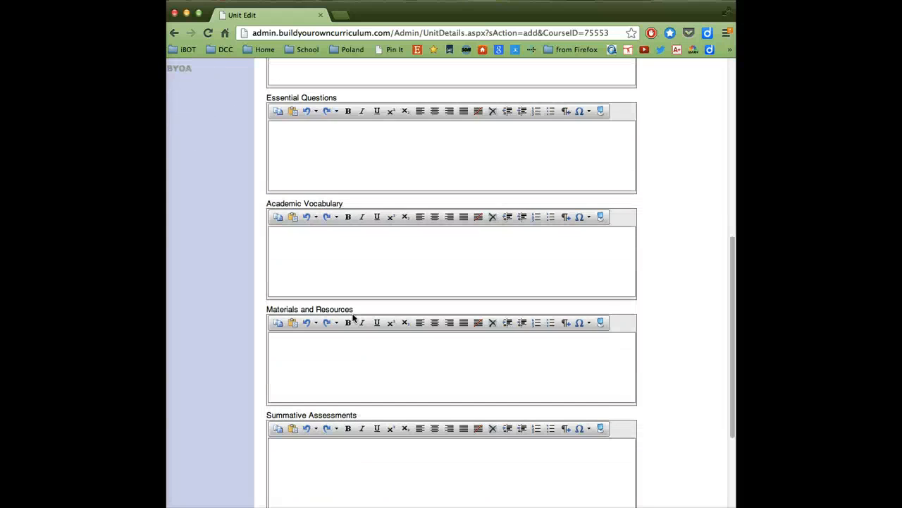
click(300, 264)
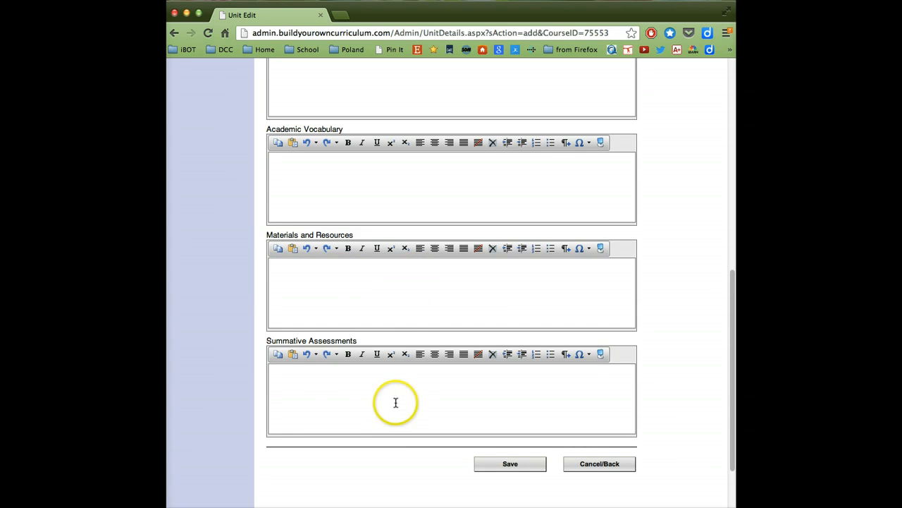
click(340, 390)
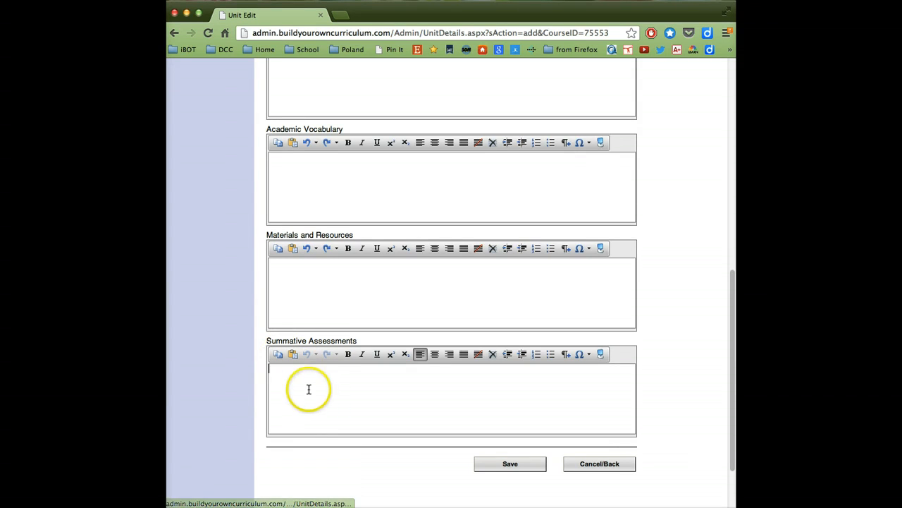
scroll(324, 385, up, 5)
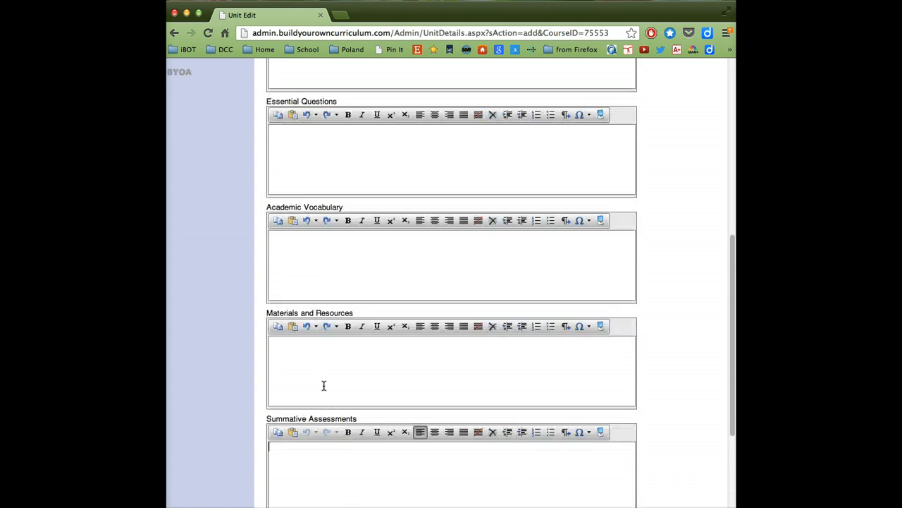
scroll(325, 385, up, 3)
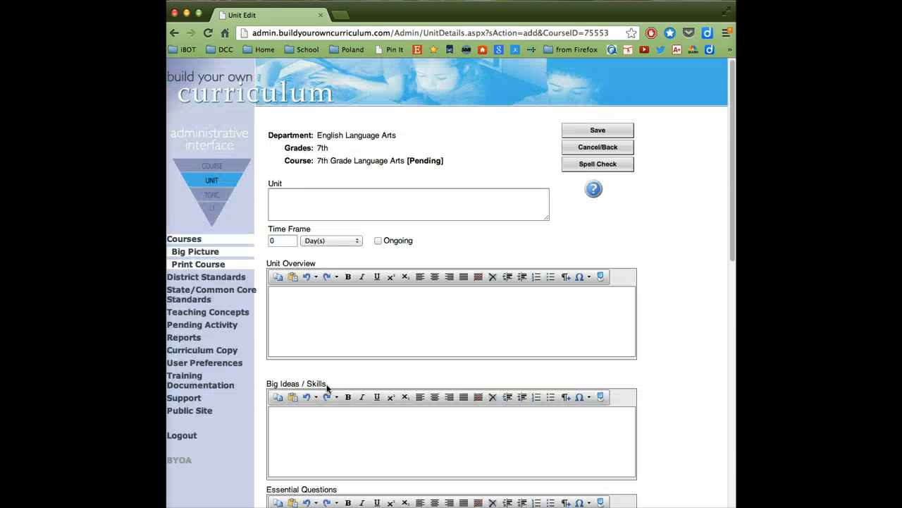
Name the unit "Quarter 1" and set its time frame to 9 weeks.
click(315, 204)
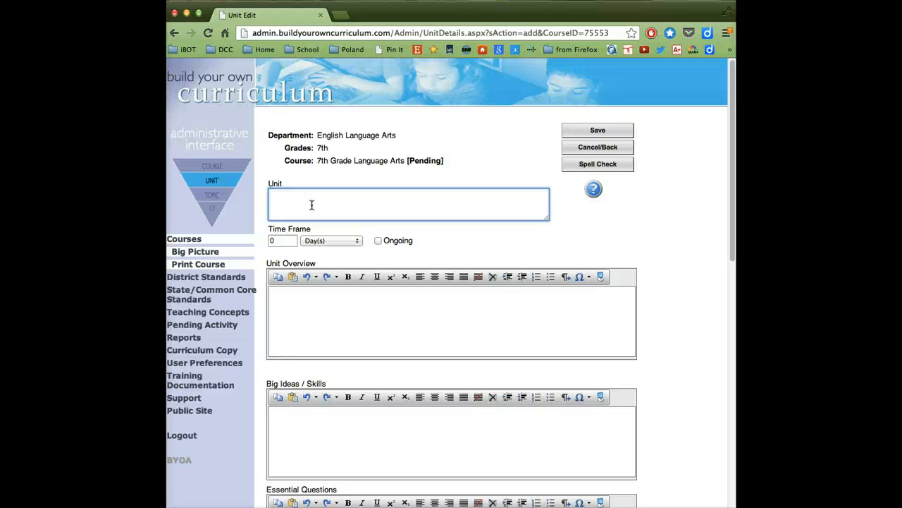
text(Quarter 1)
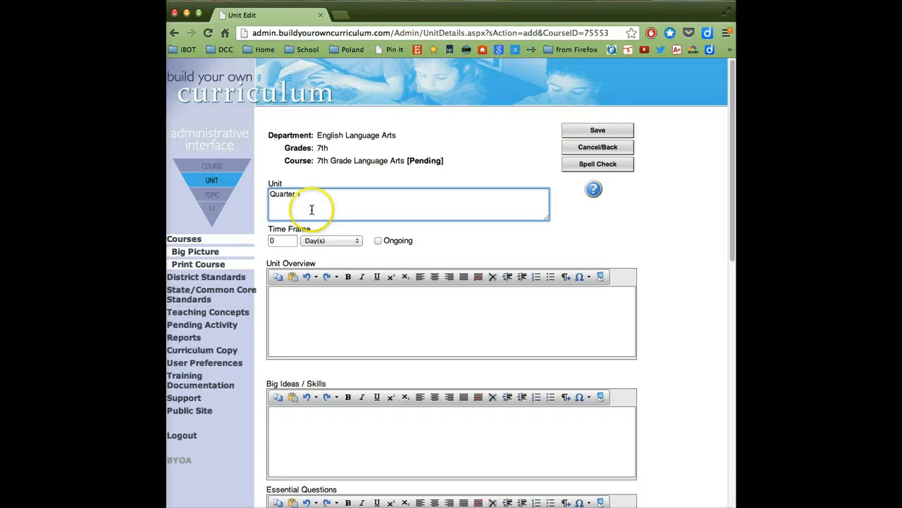
double_click(285, 242)
text(9)
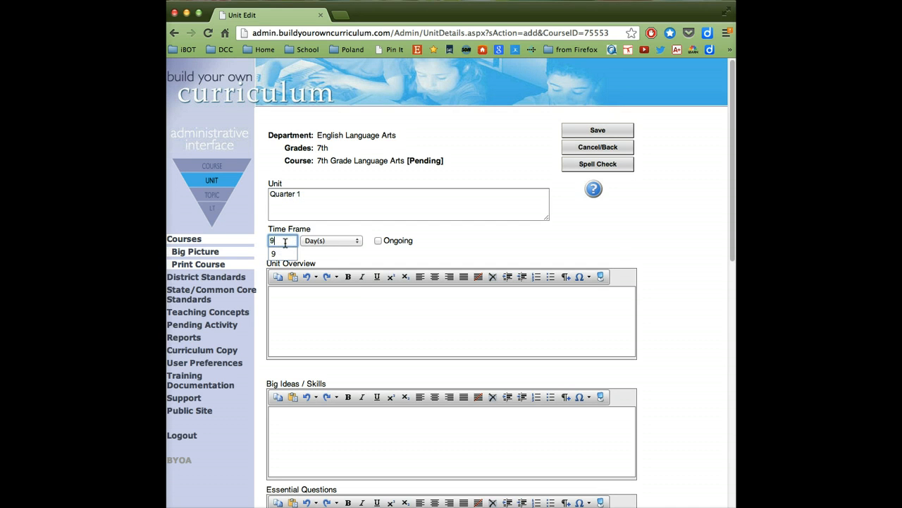
click(314, 241)
click(321, 250)
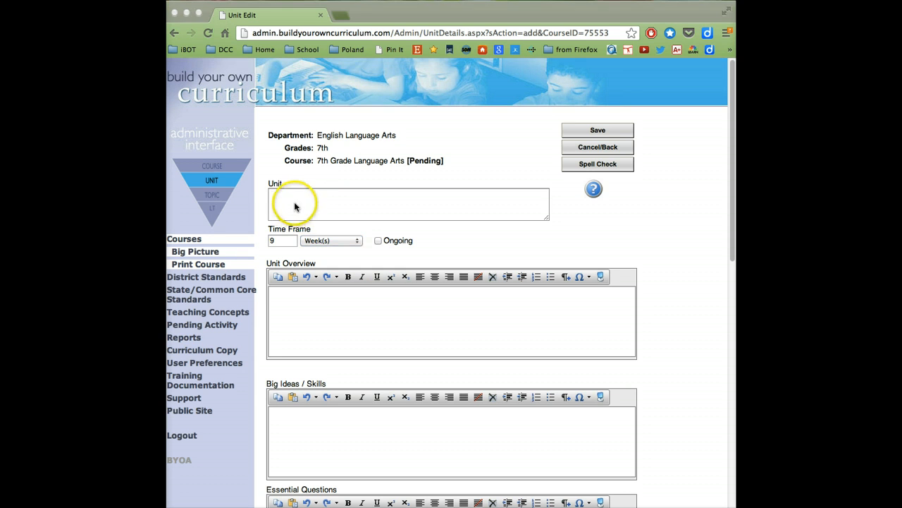
Enter "Writing Processes" as the unit name and set its time frame to 2 weeks.
click(295, 204)
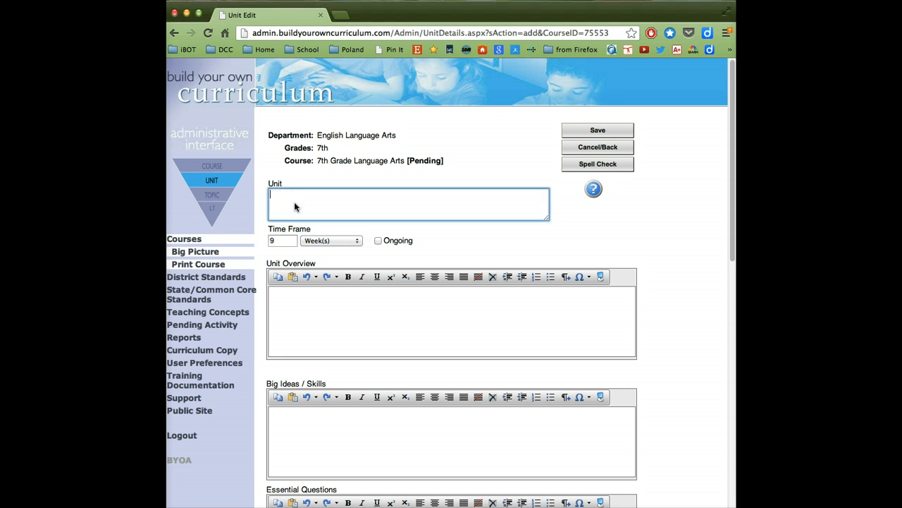
text(Writ)
key(BackSpace)
key(BackSpace)
text(riting Processes)
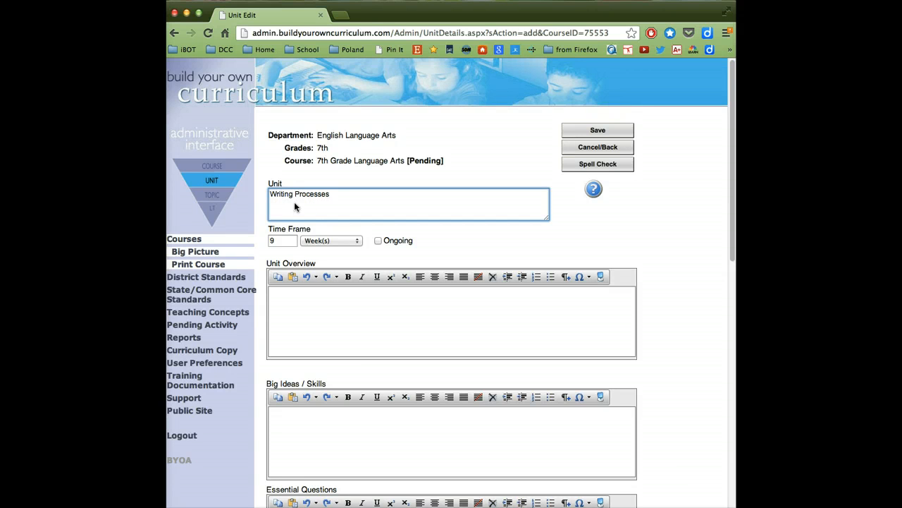
double_click(282, 241)
text(2)
click(343, 241)
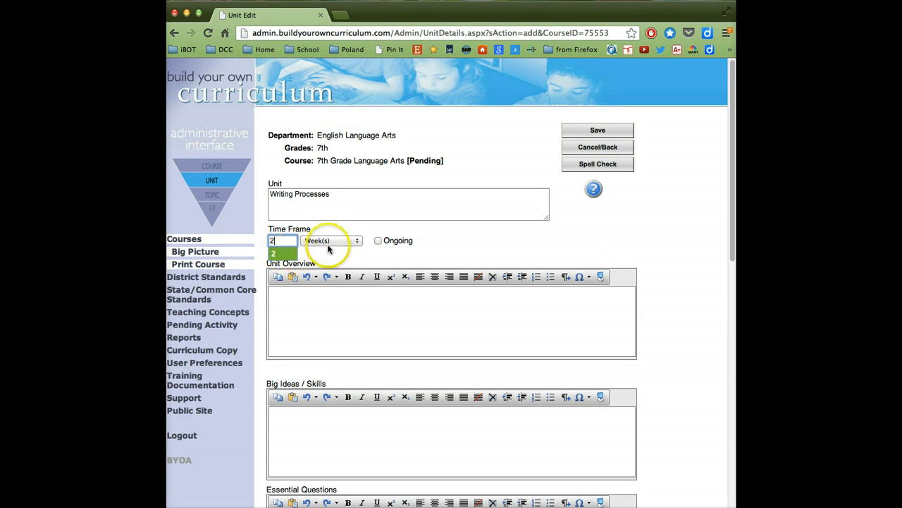
click(391, 265)
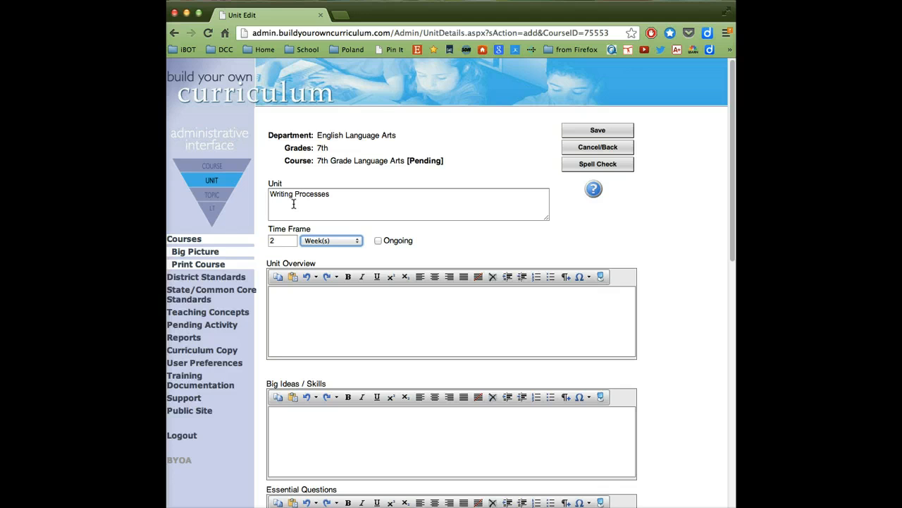
click(346, 202)
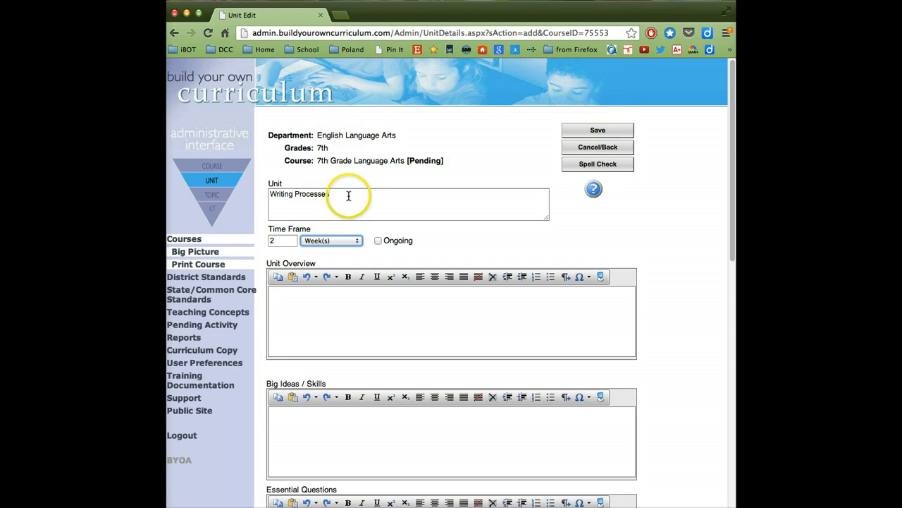
click(284, 197)
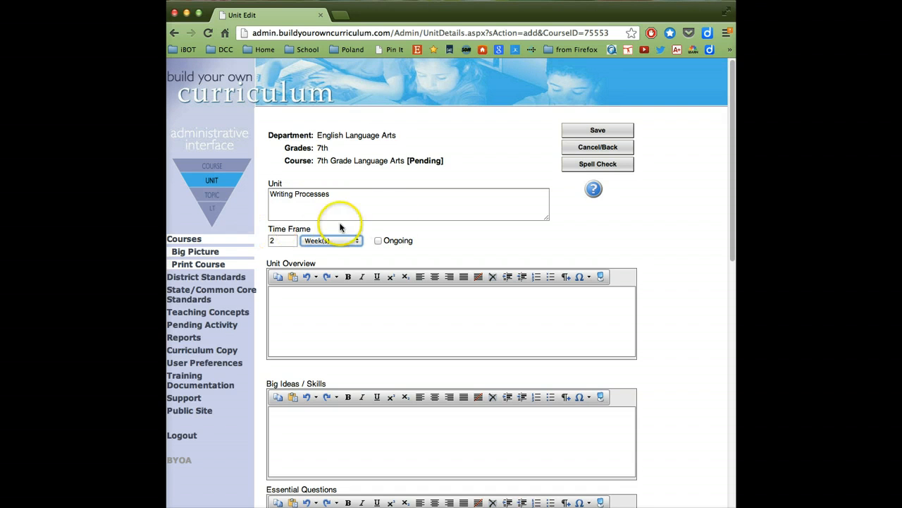
click(371, 264)
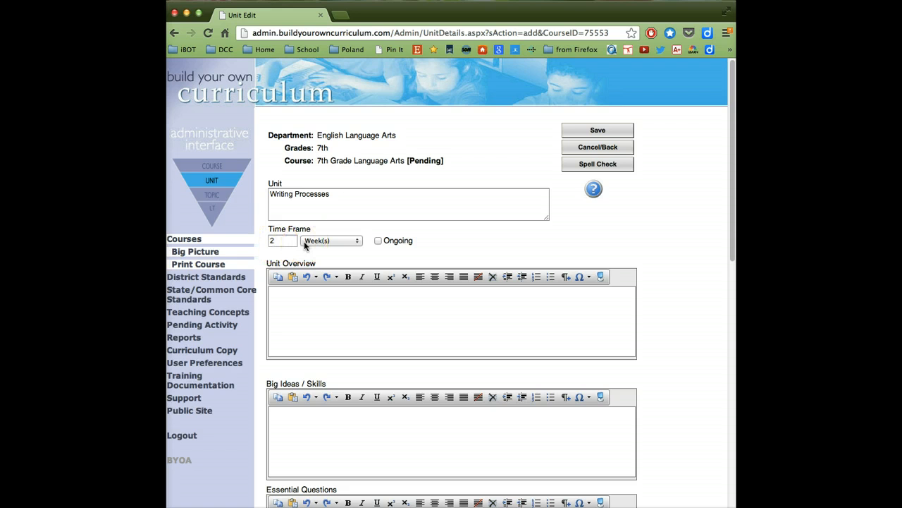
click(292, 241)
double_click(293, 241)
scroll(332, 244, down, 5)
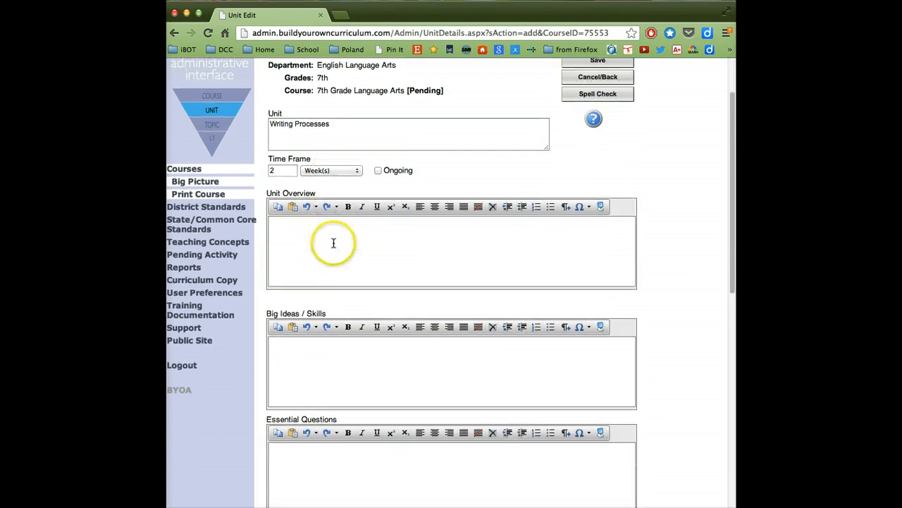
click(333, 247)
scroll(333, 246, up, 4)
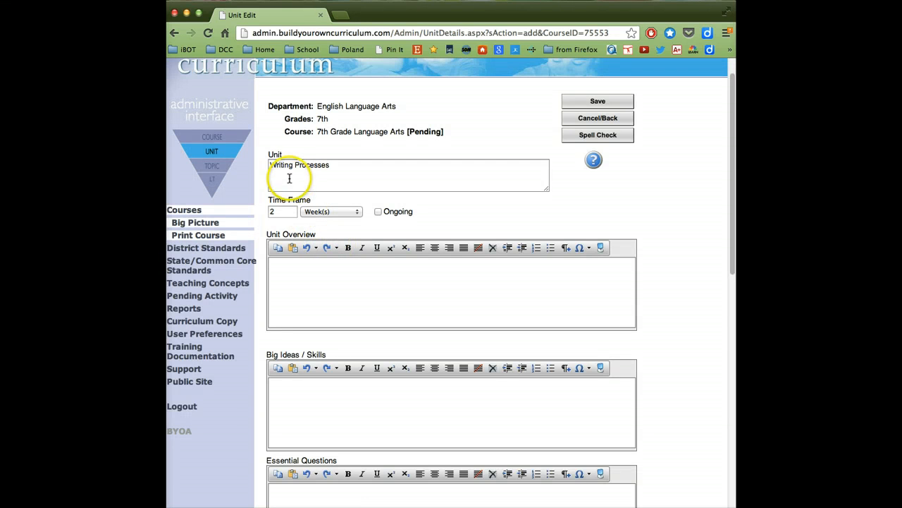
Save the new Writing Processes unit to the 7th Grade Language Arts course, leaving its remaining description fields blank.
click(339, 215)
scroll(353, 250, down, 5)
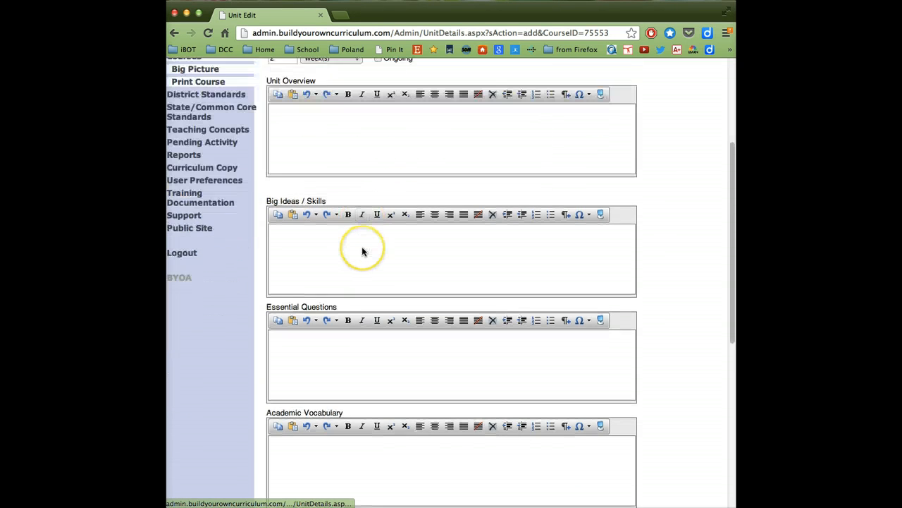
scroll(362, 251, down, 2)
scroll(362, 251, up, 7)
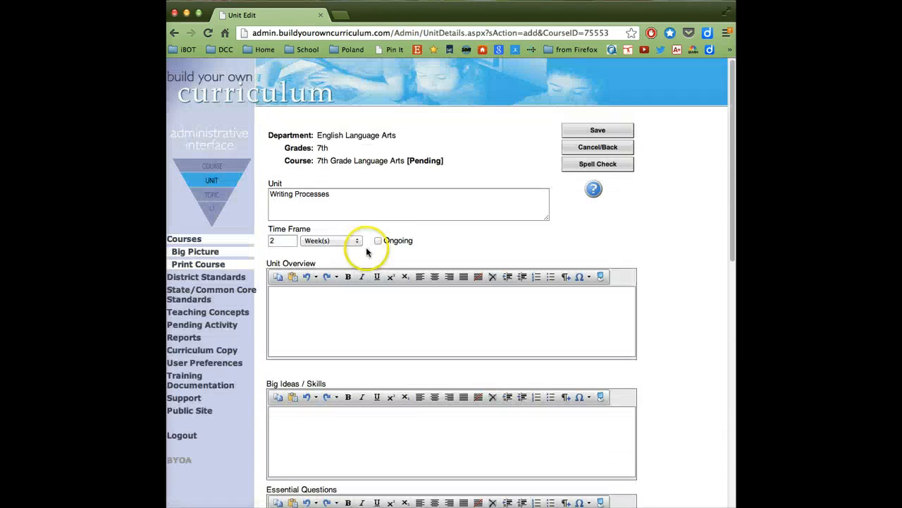
click(594, 129)
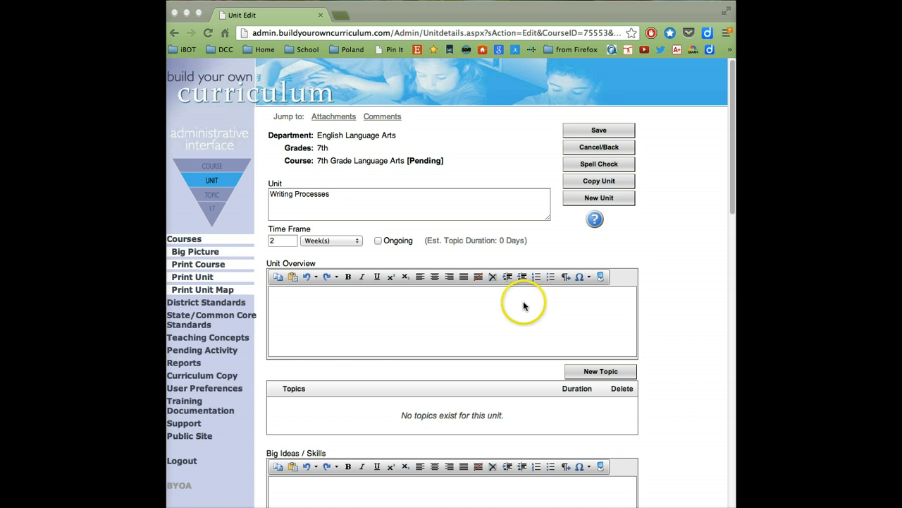
Save the Writing Processes unit again after checking its attachment and comment sections, and start a new topic in it.
scroll(525, 307, down, 10)
scroll(525, 306, down, 3)
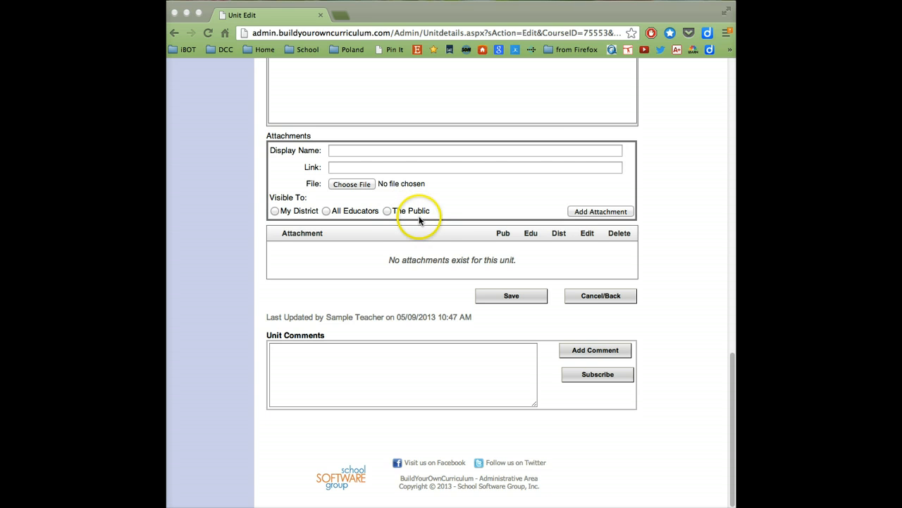
scroll(425, 226, down, 1)
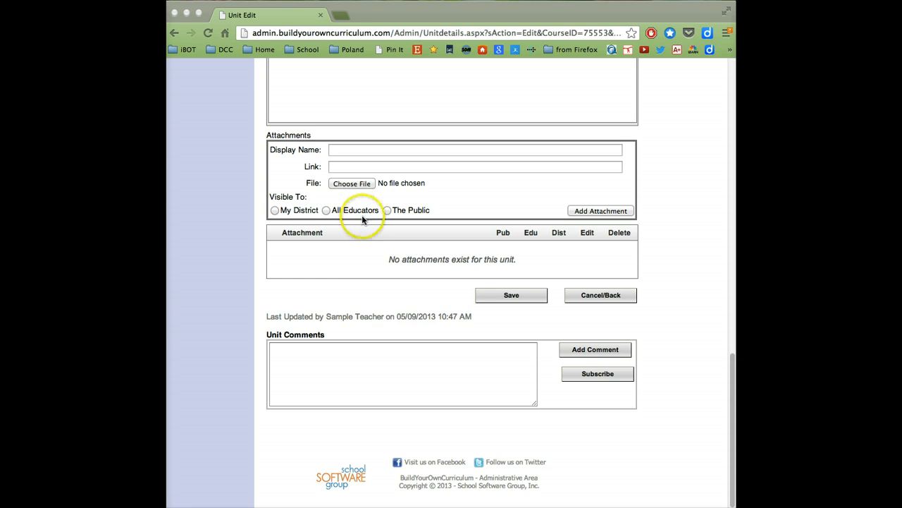
click(366, 282)
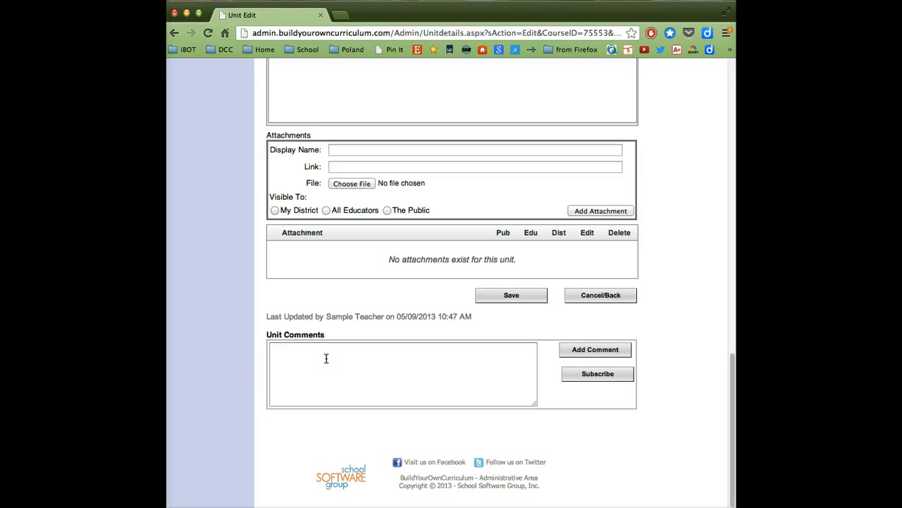
click(508, 296)
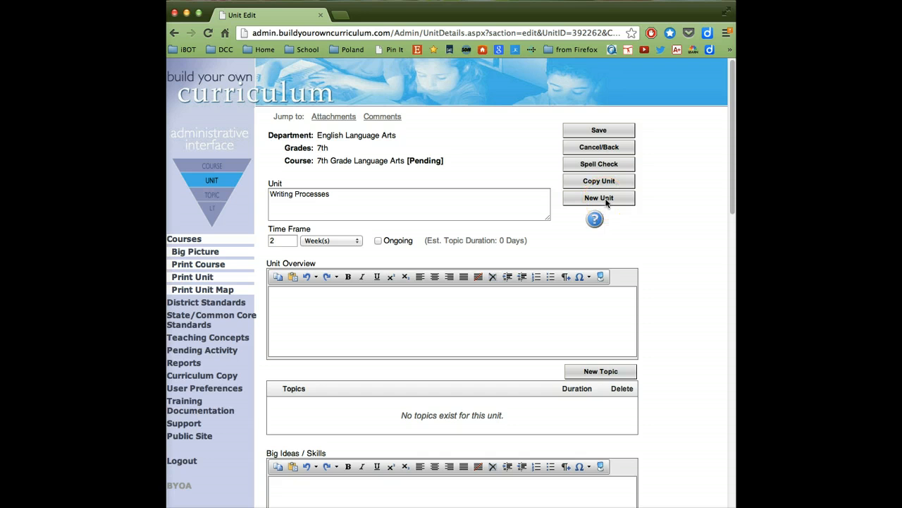
click(603, 373)
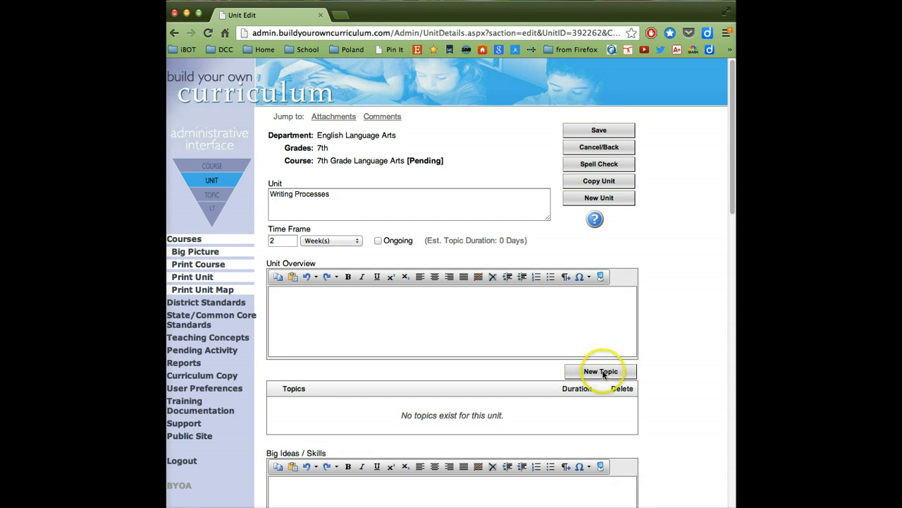